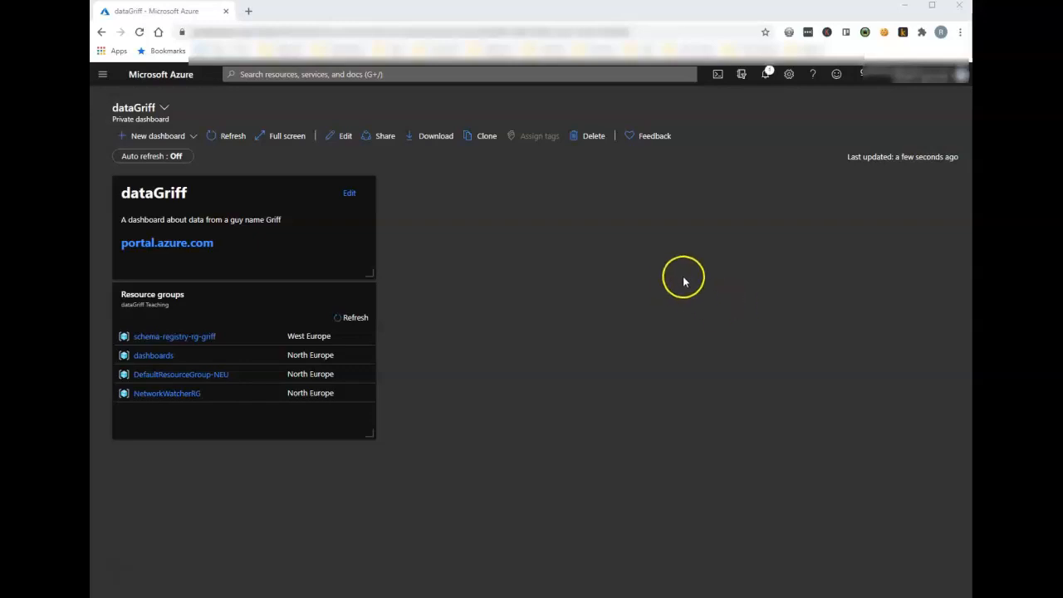
Step: Create a resource group named my-rbac-rg in the dataGriff Teaching subscription with the region set to (Europe) North Europe
drag(211, 261, 124, 257)
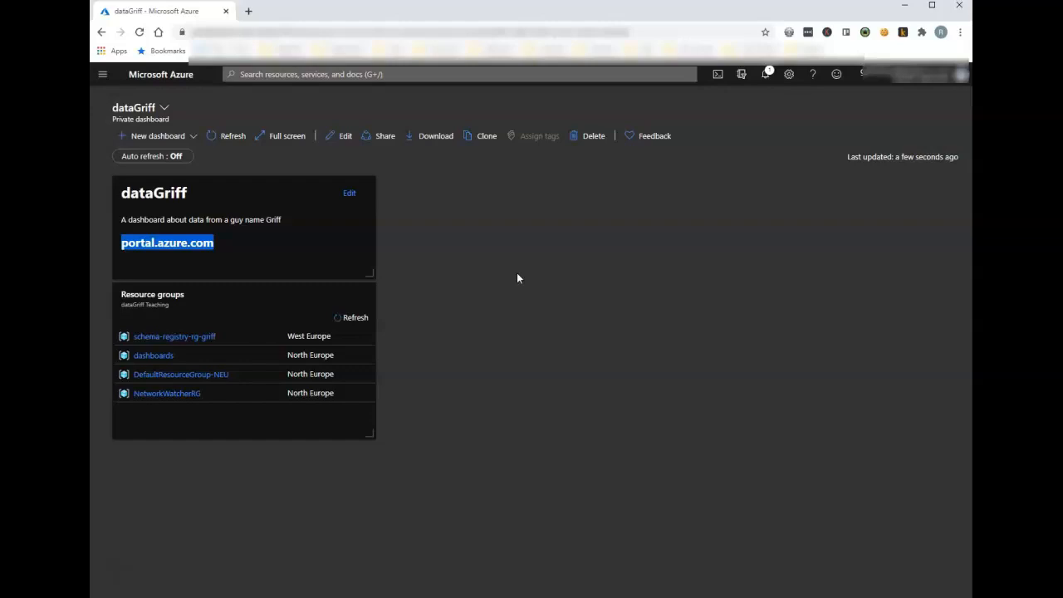
click(103, 78)
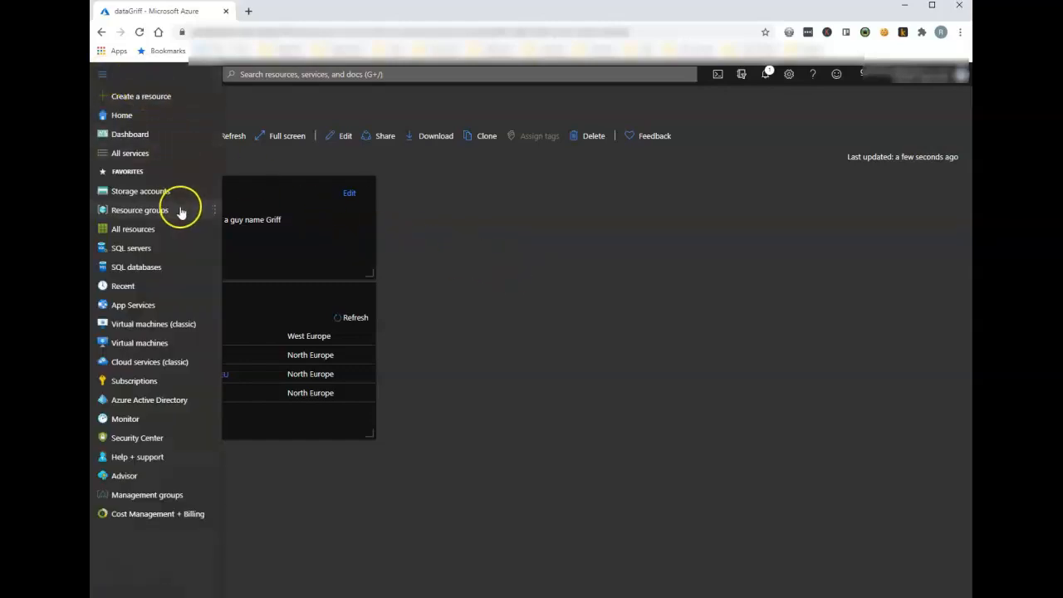
mouse_move(180, 212)
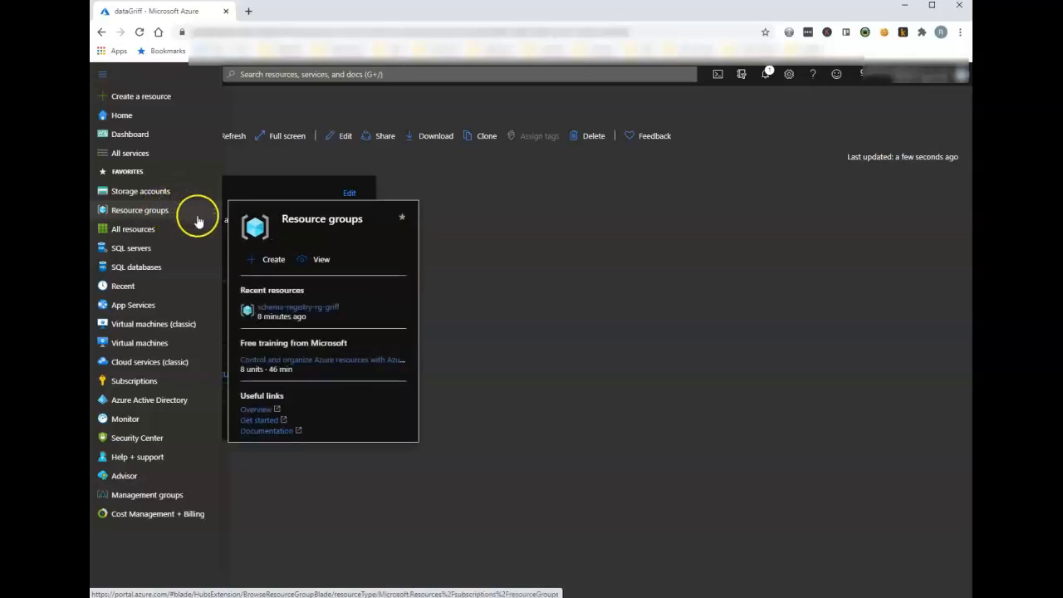
click(270, 262)
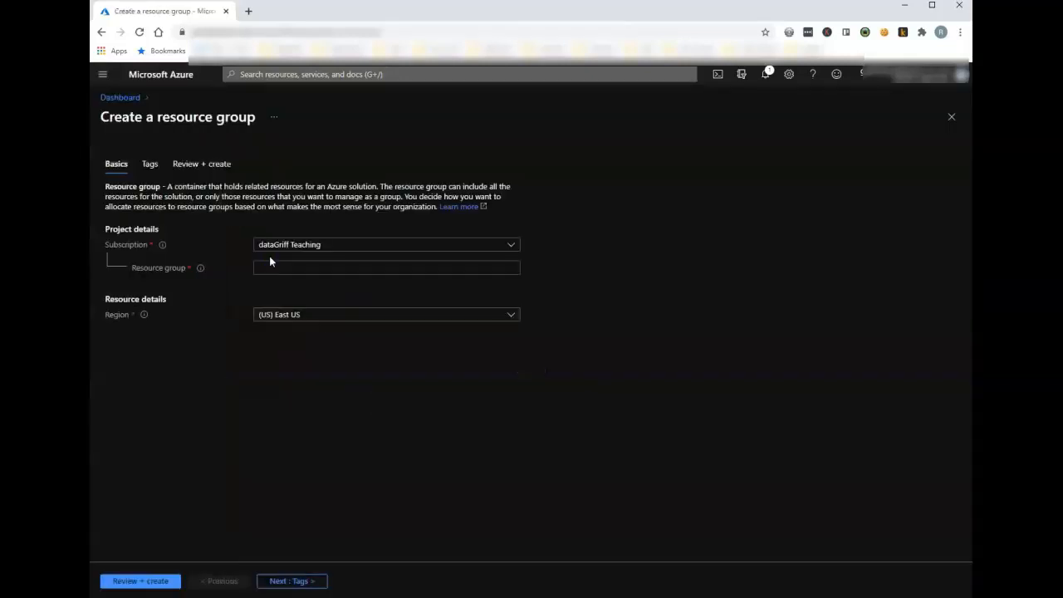
click(279, 264)
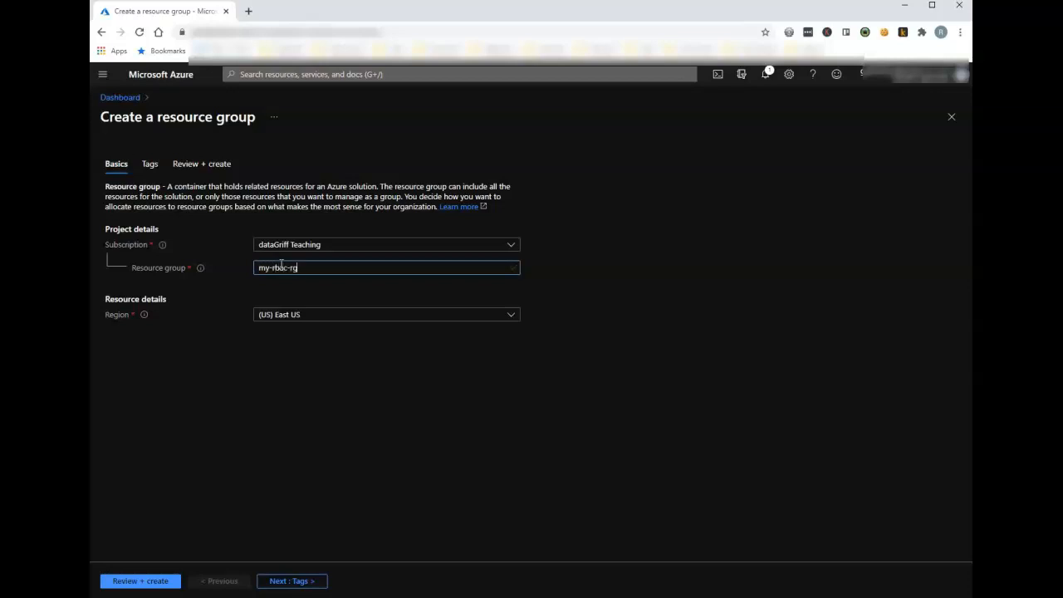
click(511, 320)
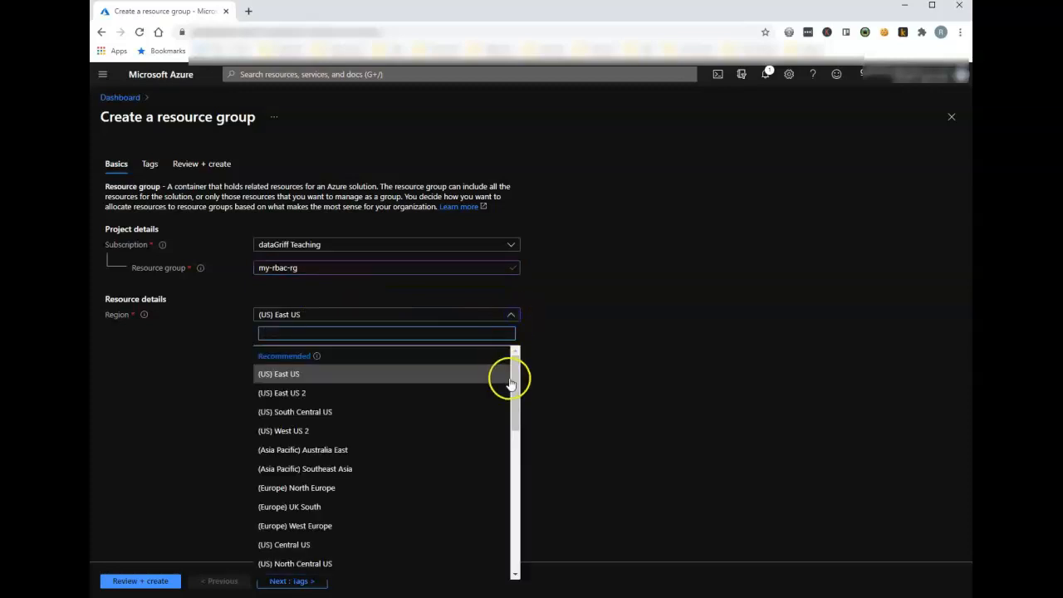
scroll(514, 380, down, 1)
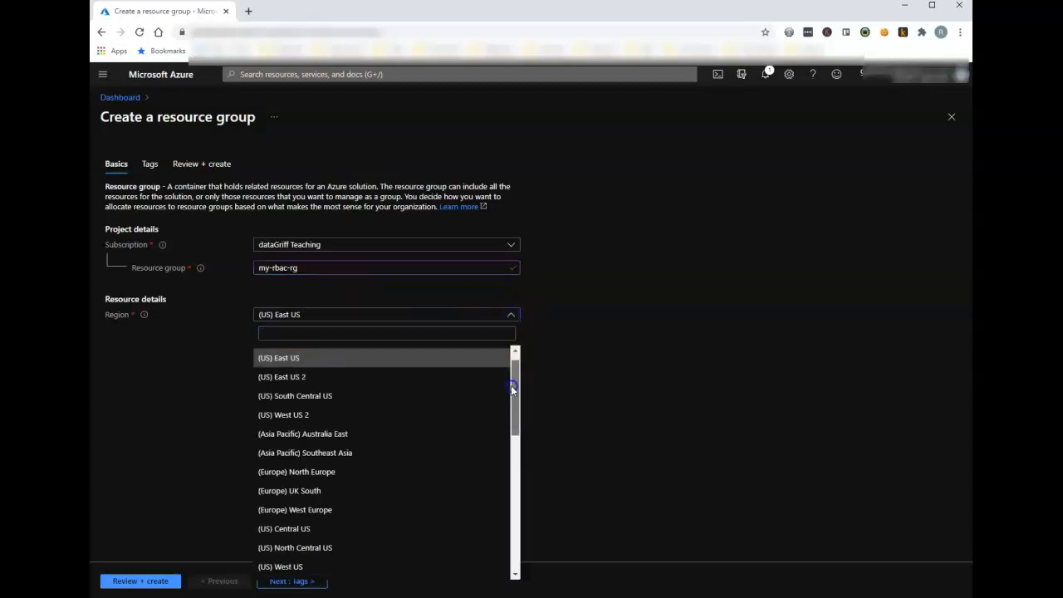
click(335, 471)
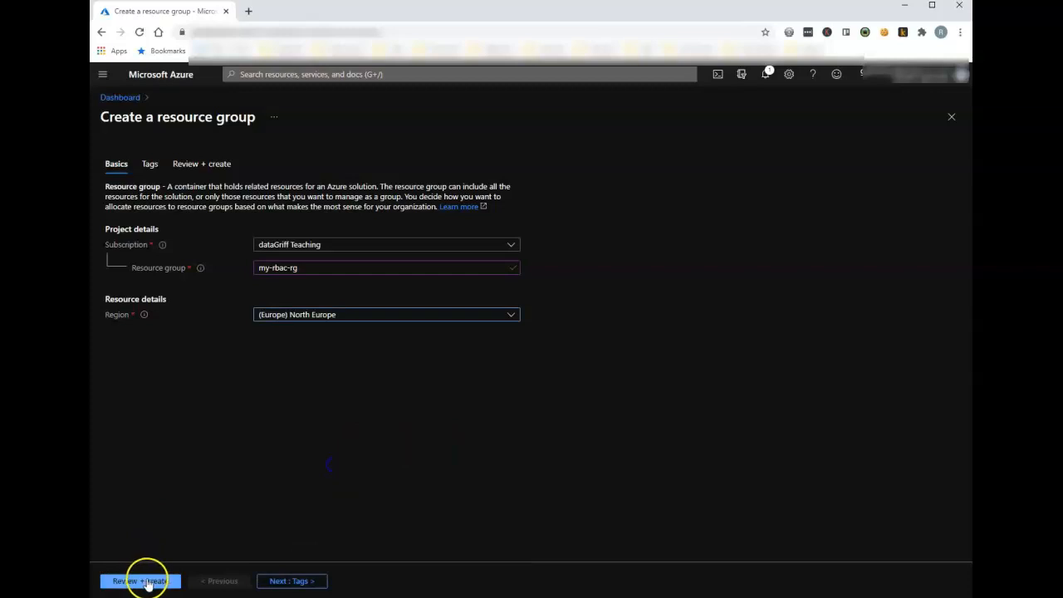
click(148, 584)
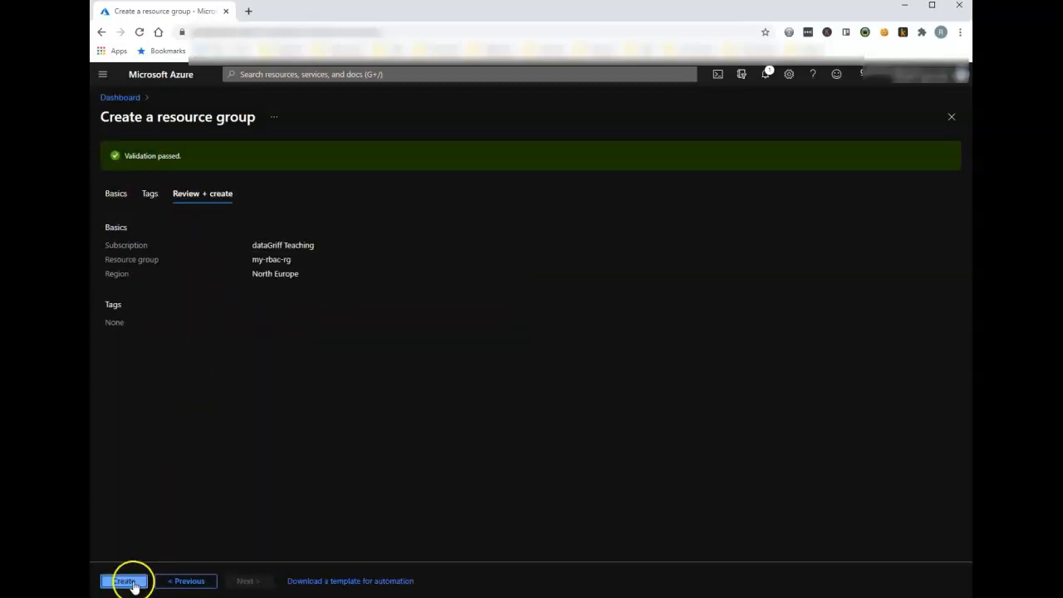
click(130, 581)
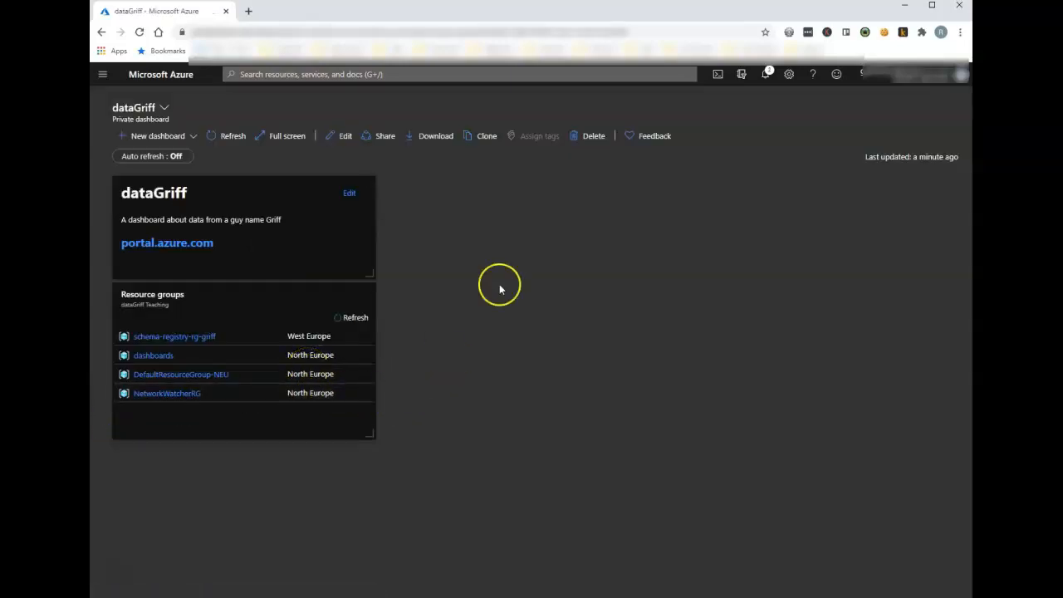
Step: Go to the new my-rbac-rg resource group and review the roles available in its access control
click(767, 76)
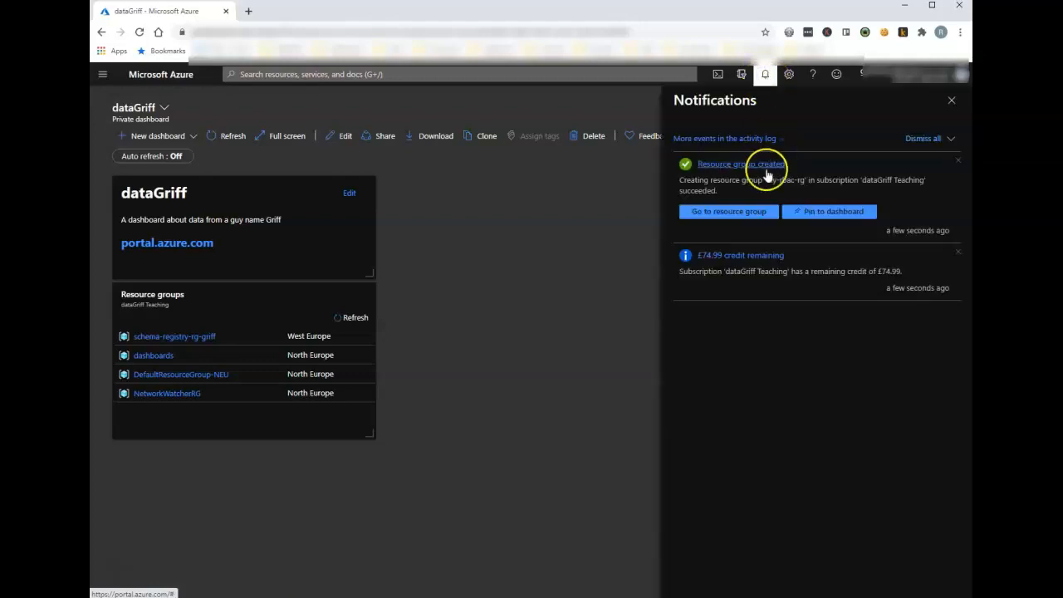
click(734, 212)
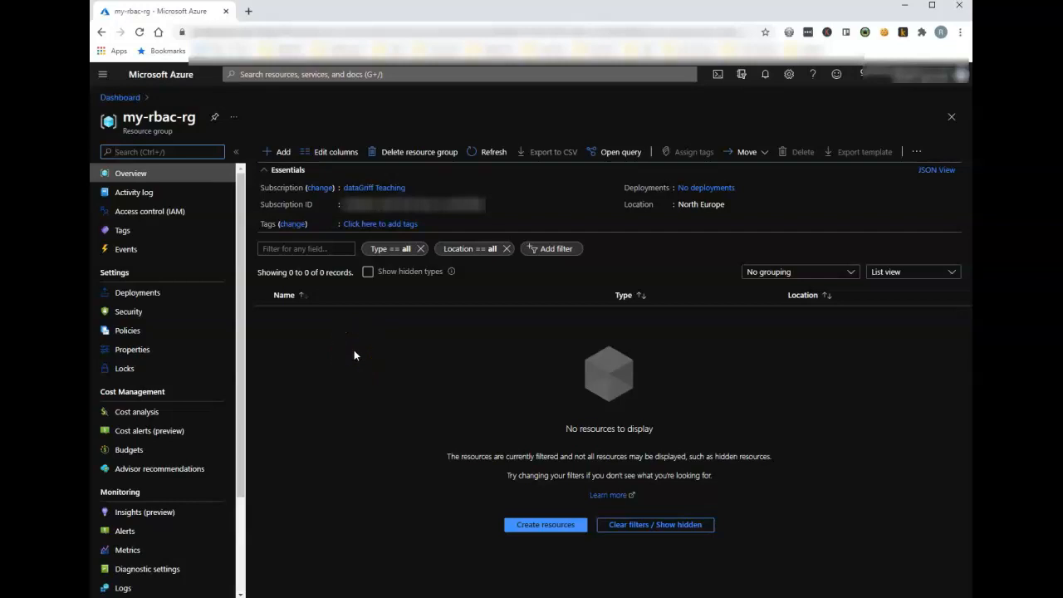
click(163, 213)
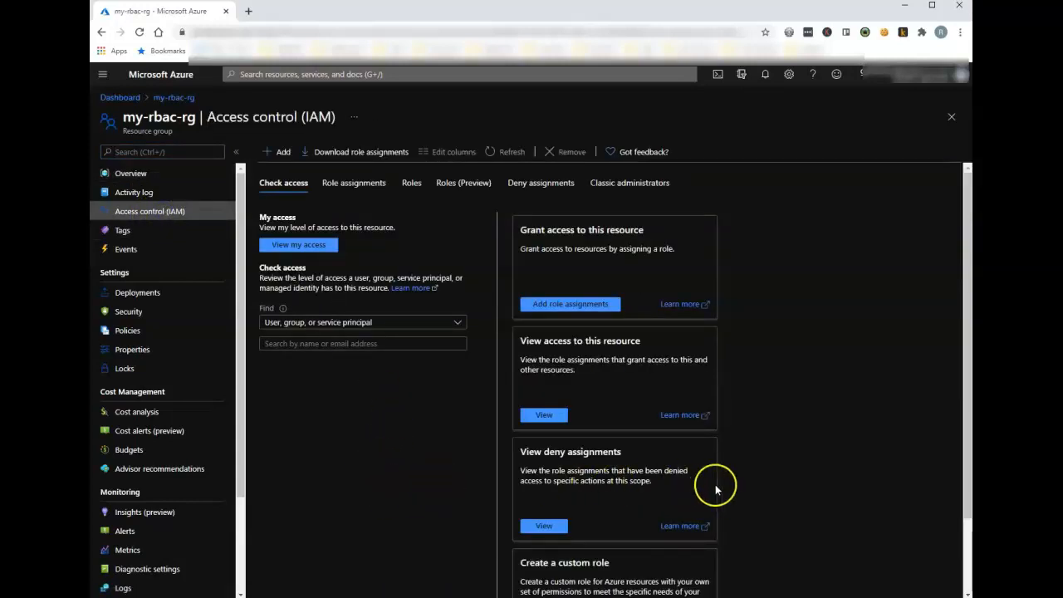
click(410, 184)
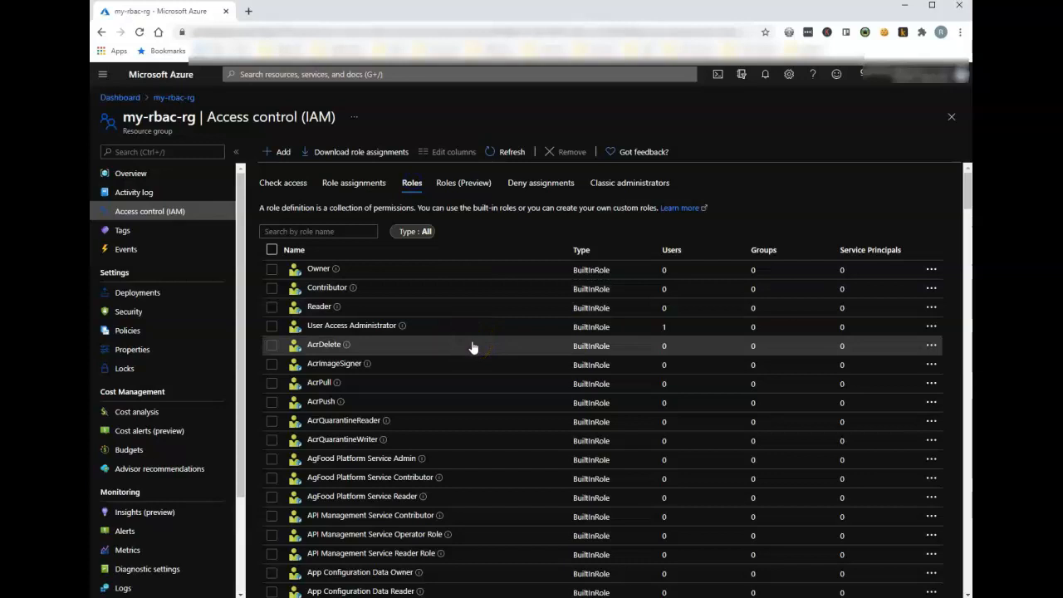
click(354, 289)
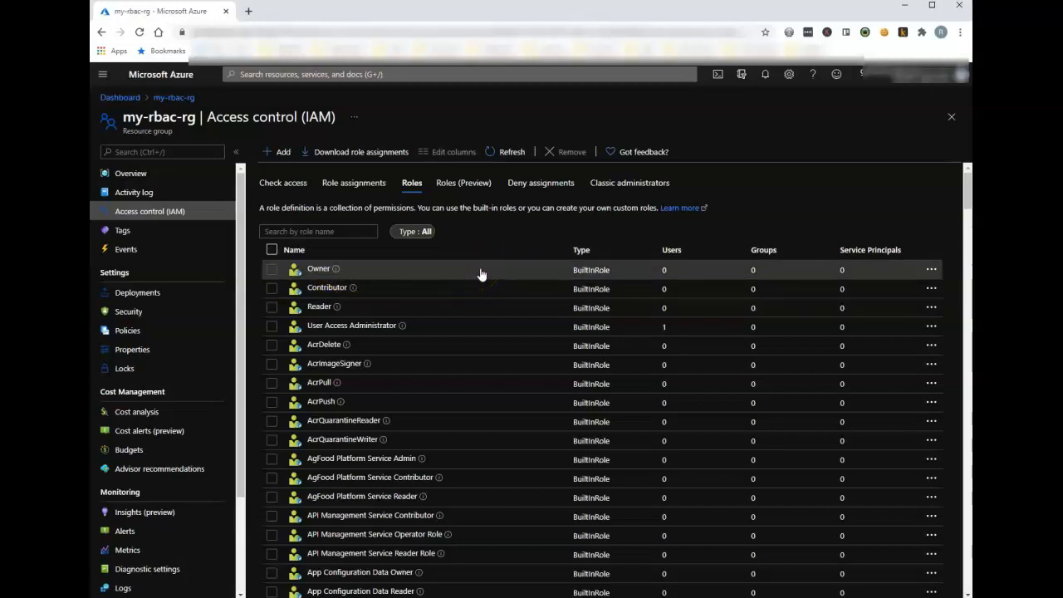
Step: Start a new role assignment for my-rbac-rg and choose the Virtual Machine Contributor role
click(351, 184)
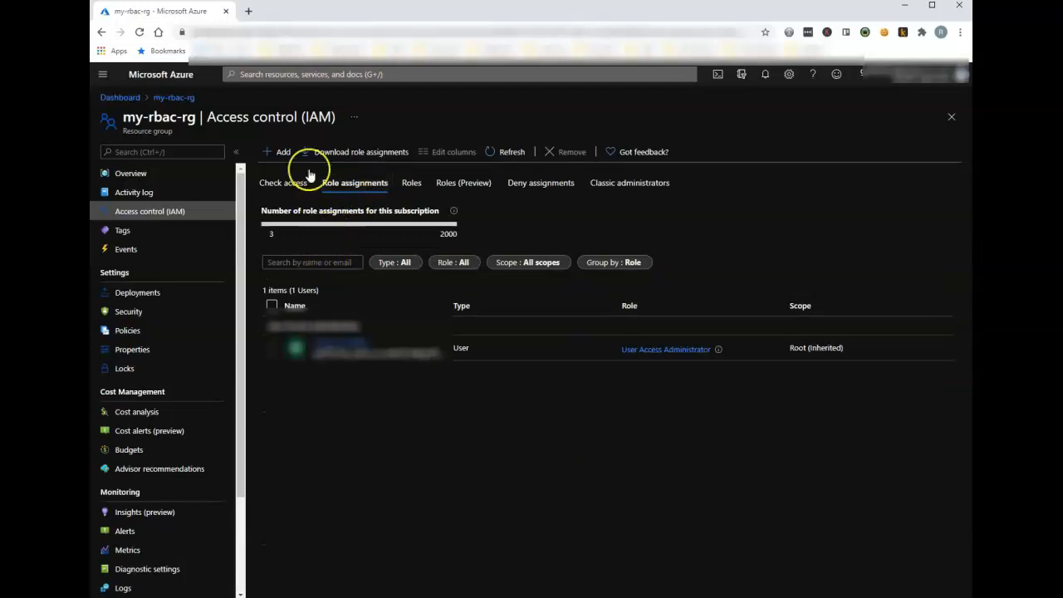
click(277, 154)
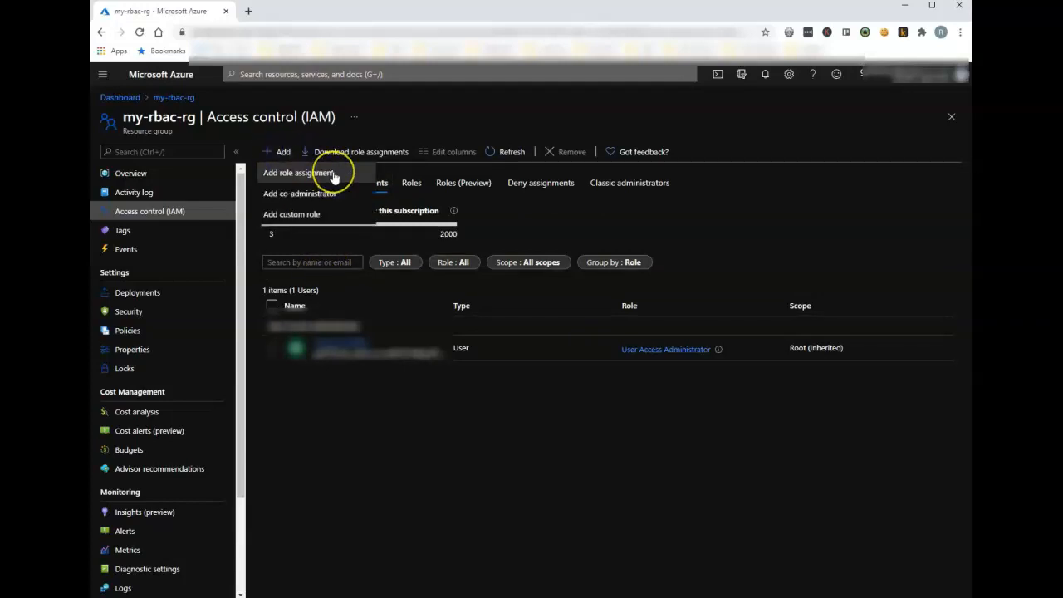
click(333, 175)
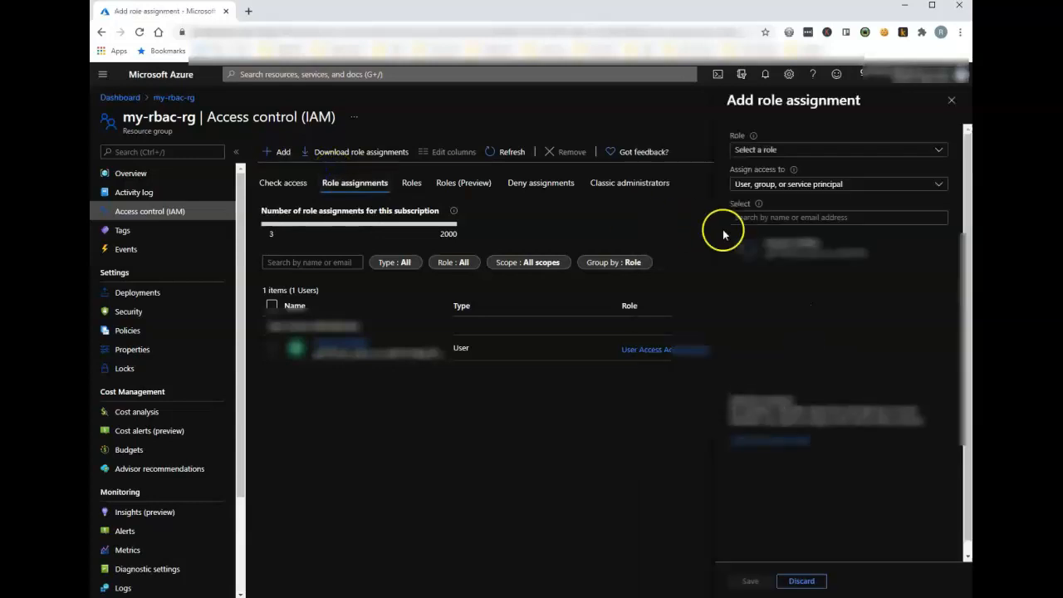
click(862, 151)
click(756, 170)
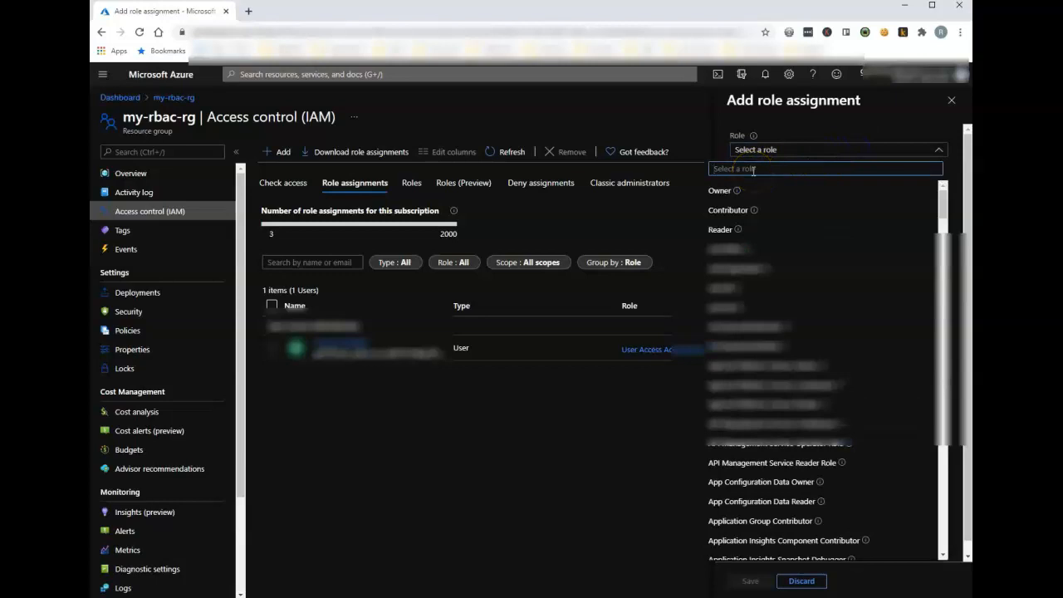
text(virtual)
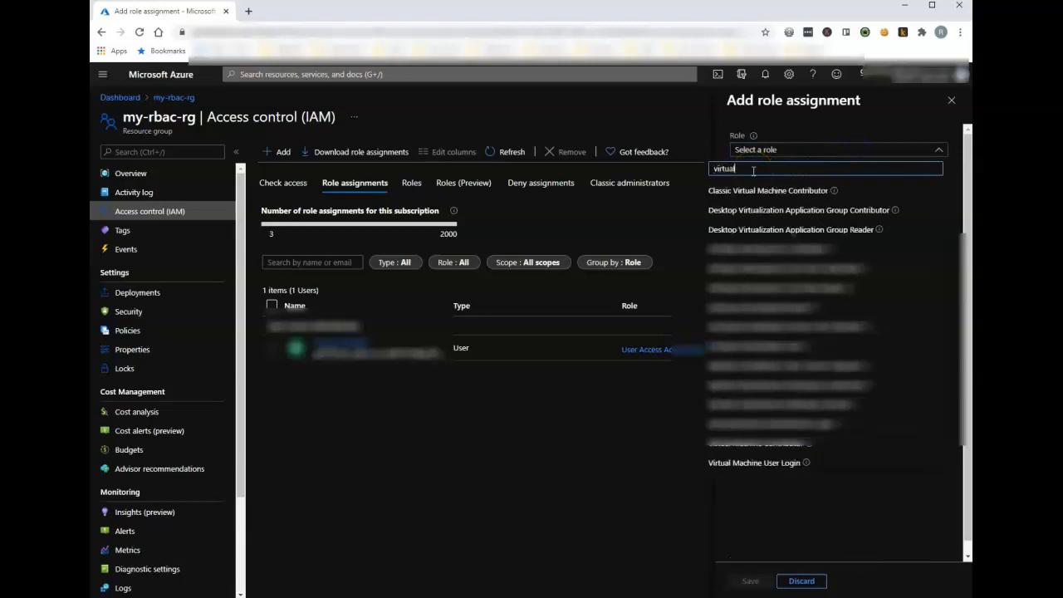
text( machine)
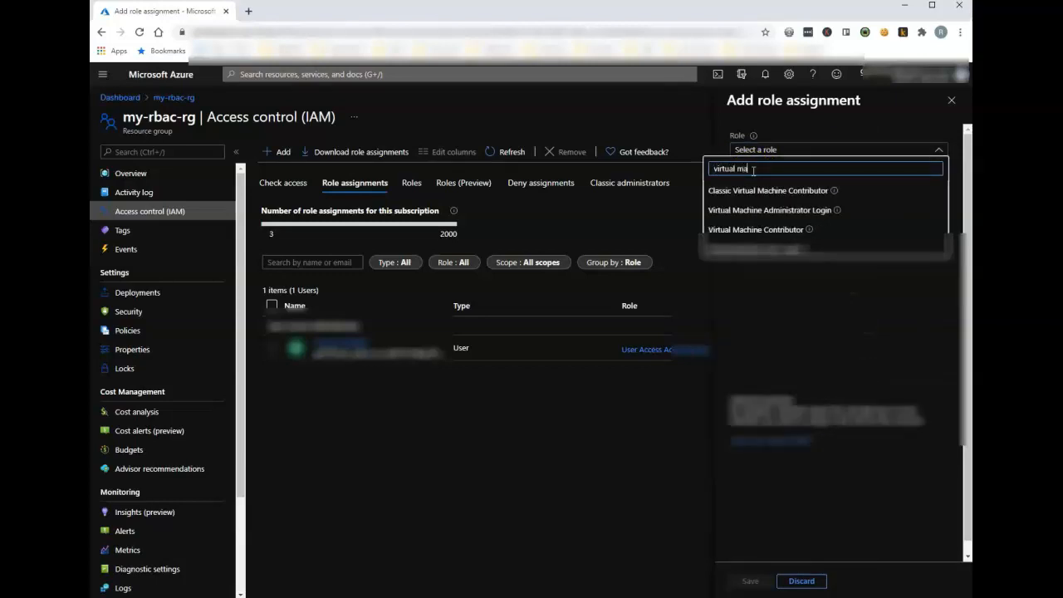
click(777, 230)
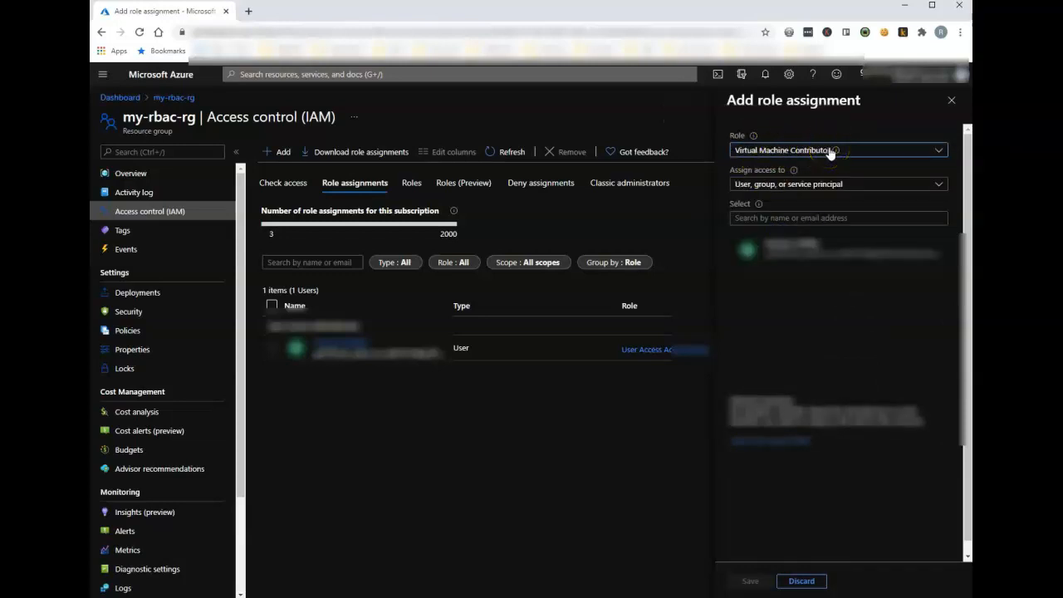
mouse_move(832, 152)
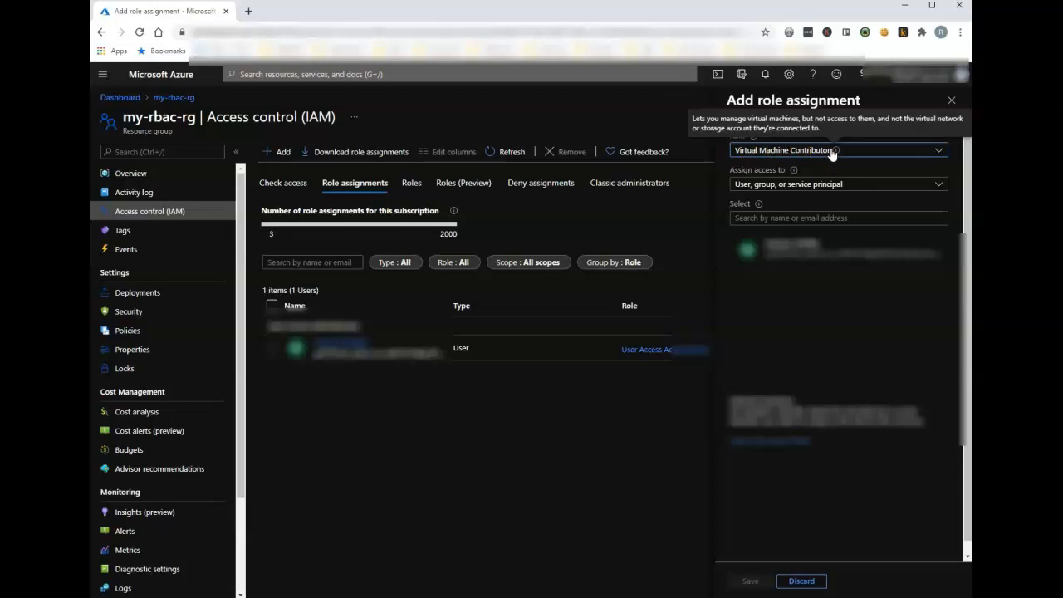
Step: Search for the user by name, select them as the member and save the role assignment
click(770, 217)
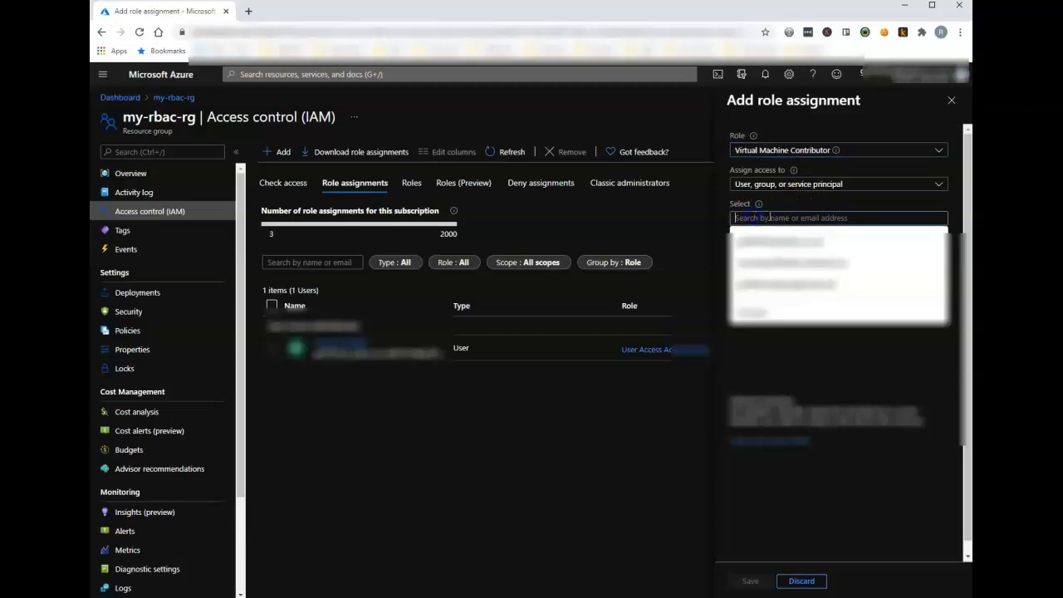
text(griff)
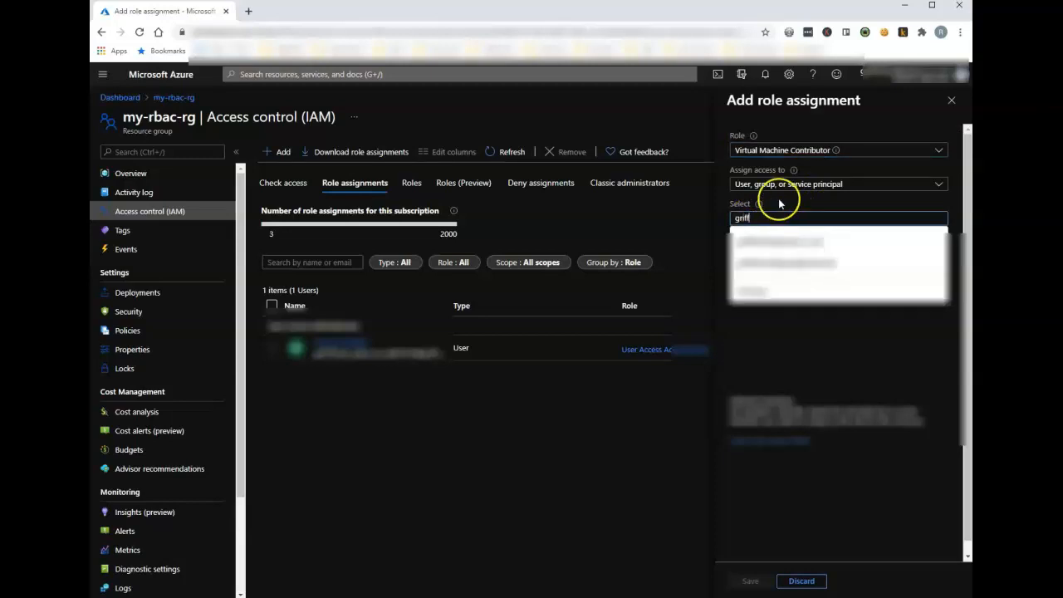
click(780, 204)
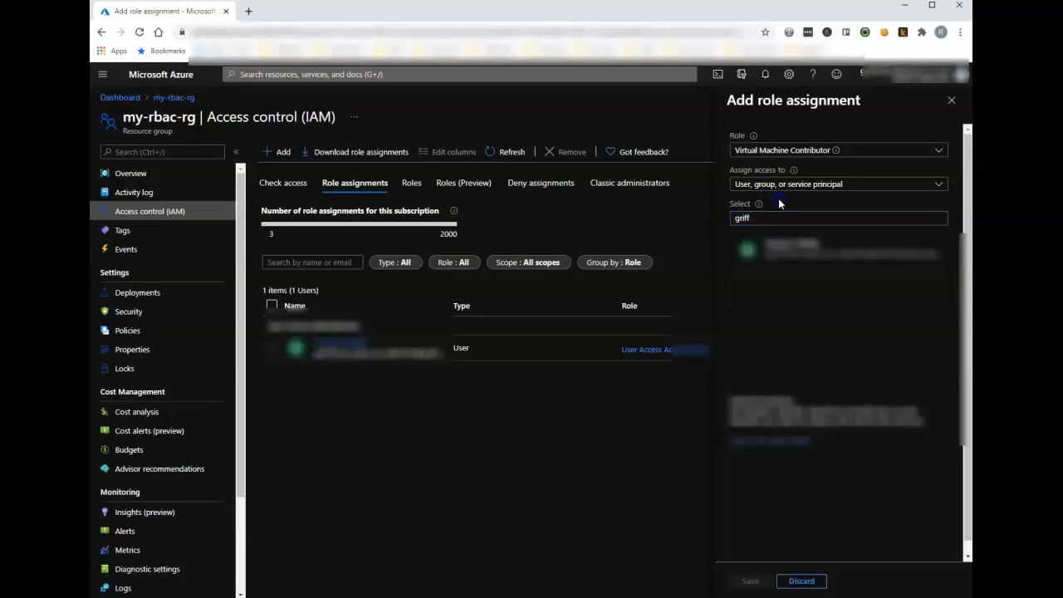
click(796, 252)
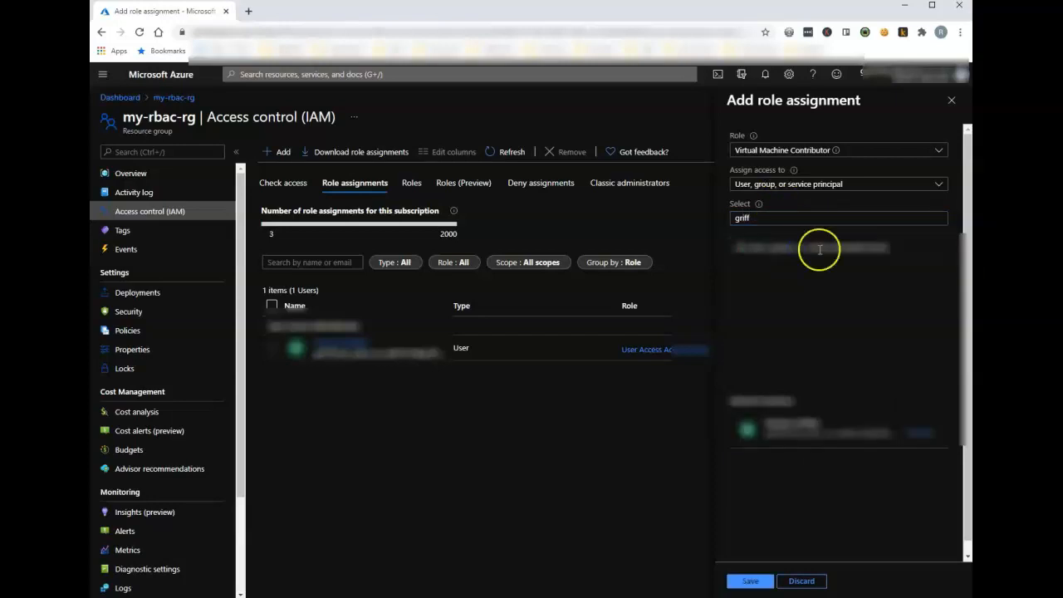
click(751, 582)
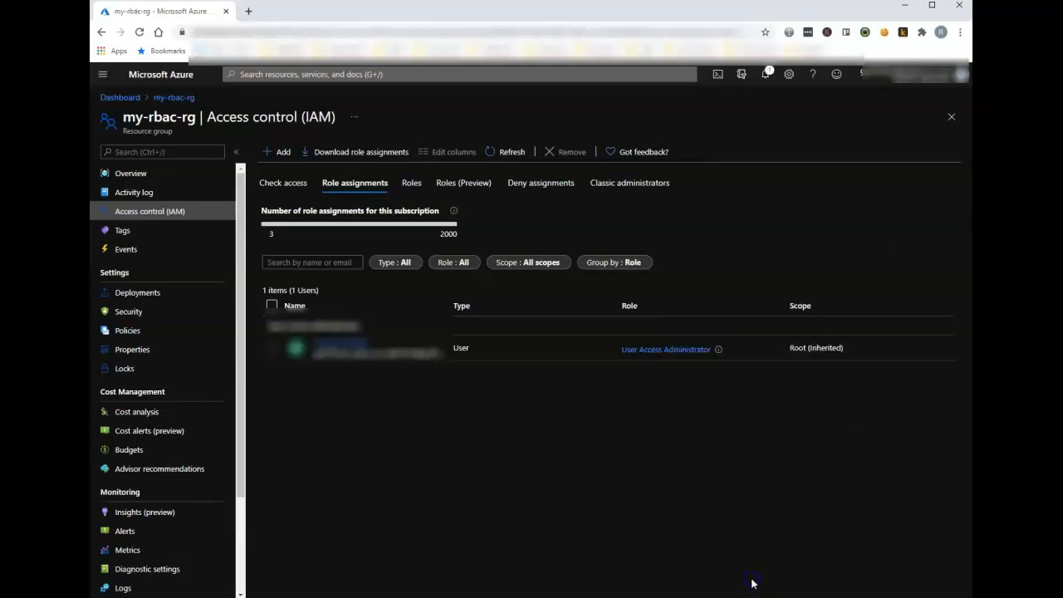
Step: Refresh the role assignments and expand the latest Create role assignment entry in the resource group's activity log
click(551, 504)
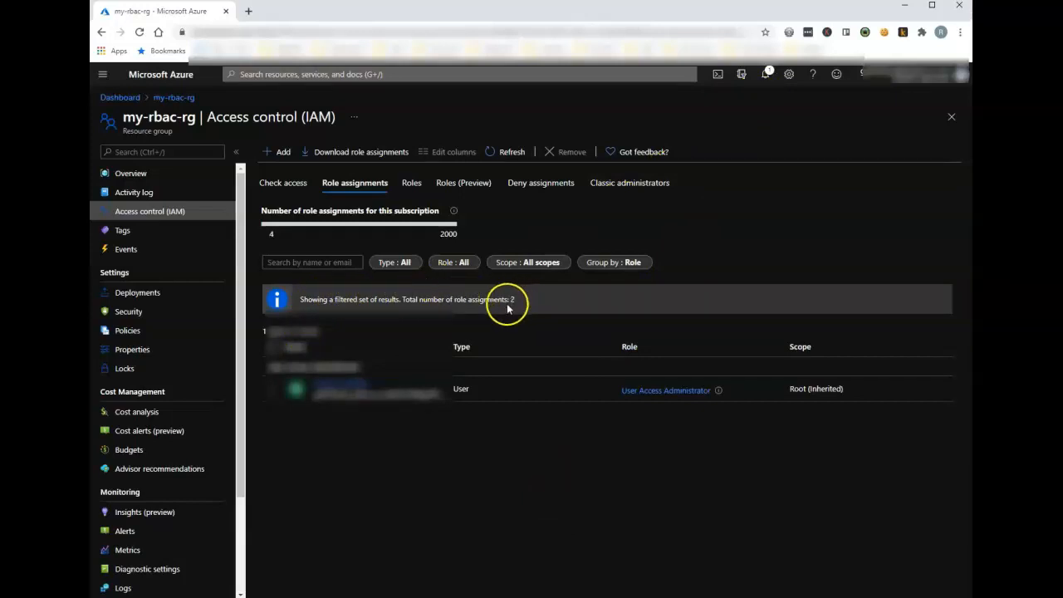
click(508, 149)
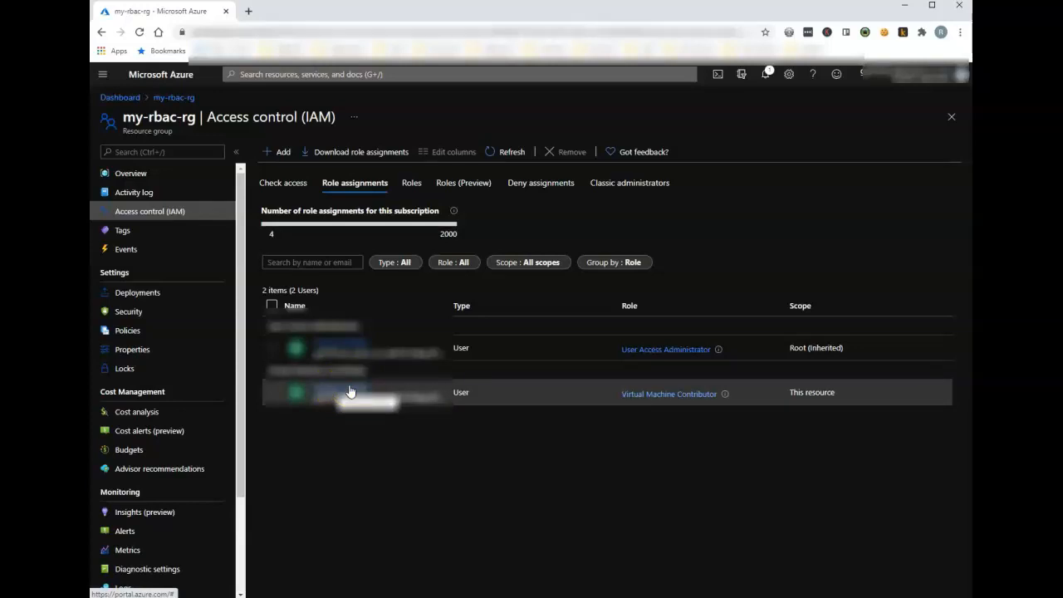
click(146, 196)
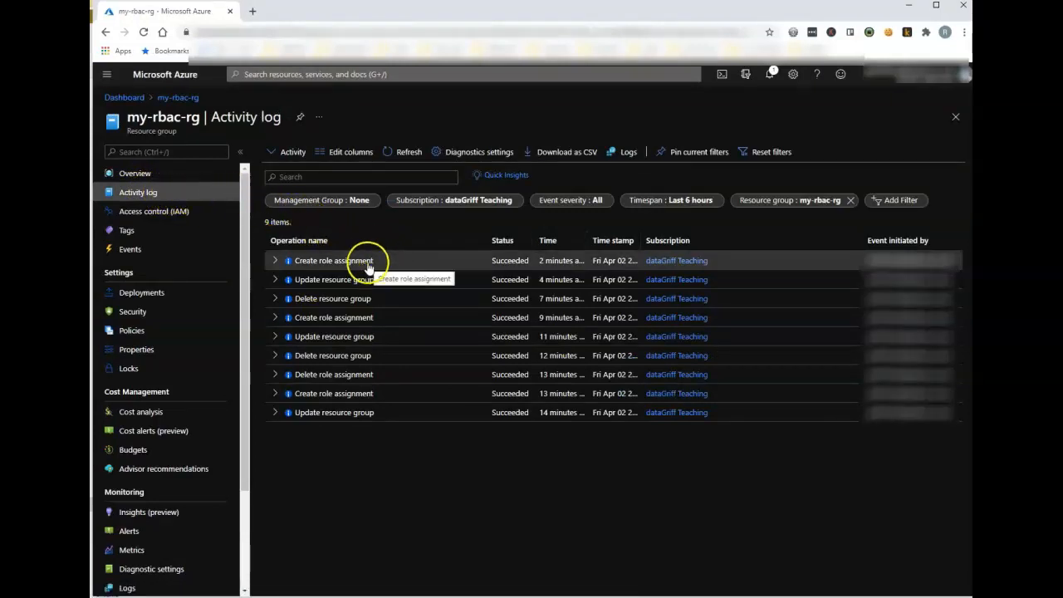
click(275, 260)
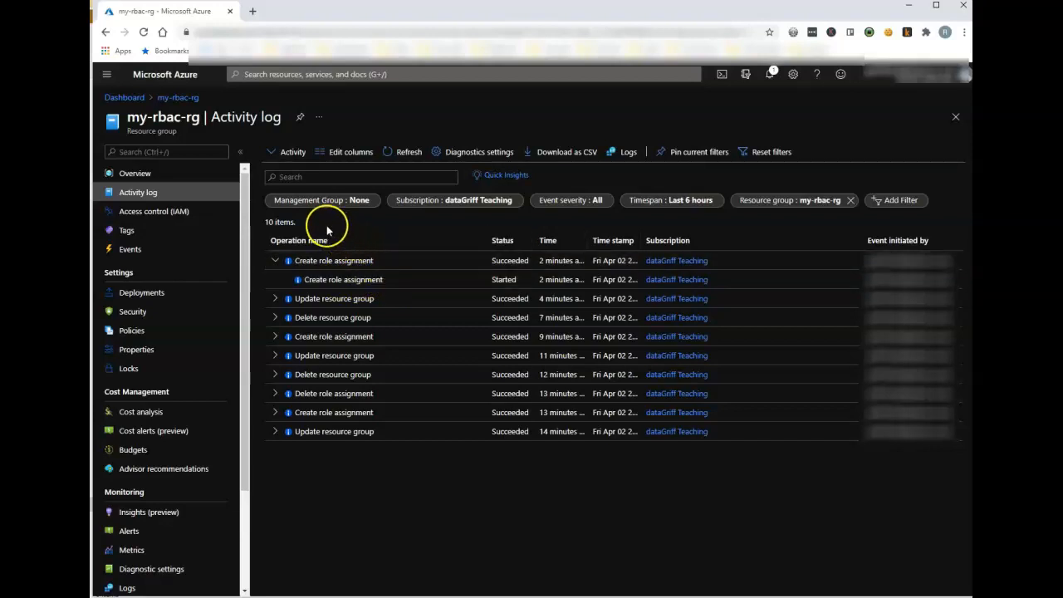
Step: Remove the user's Virtual Machine Contributor role assignment from the my-rbac-rg resource group's access control
click(162, 213)
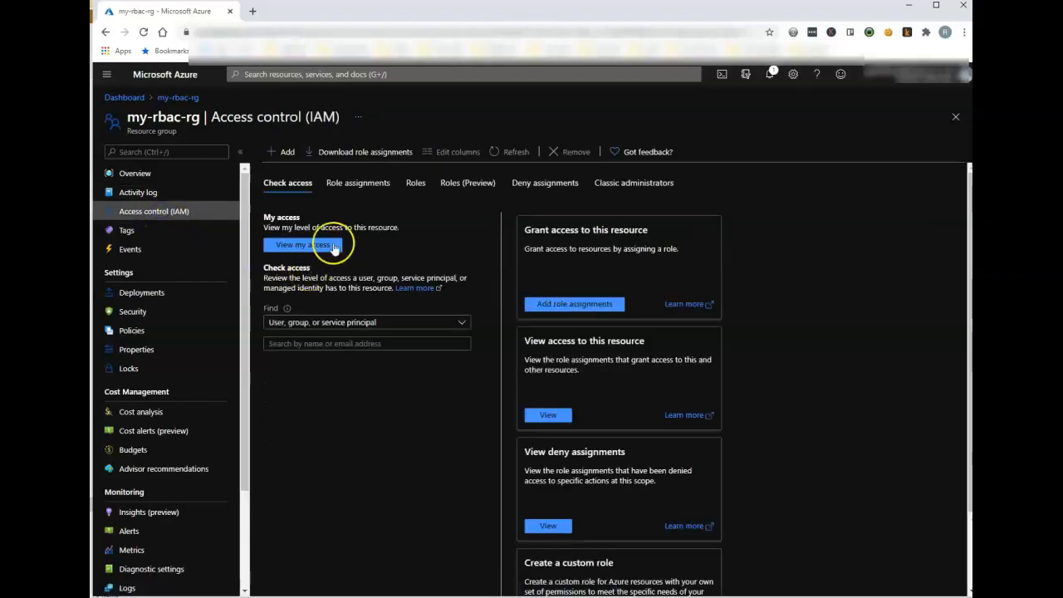
click(370, 185)
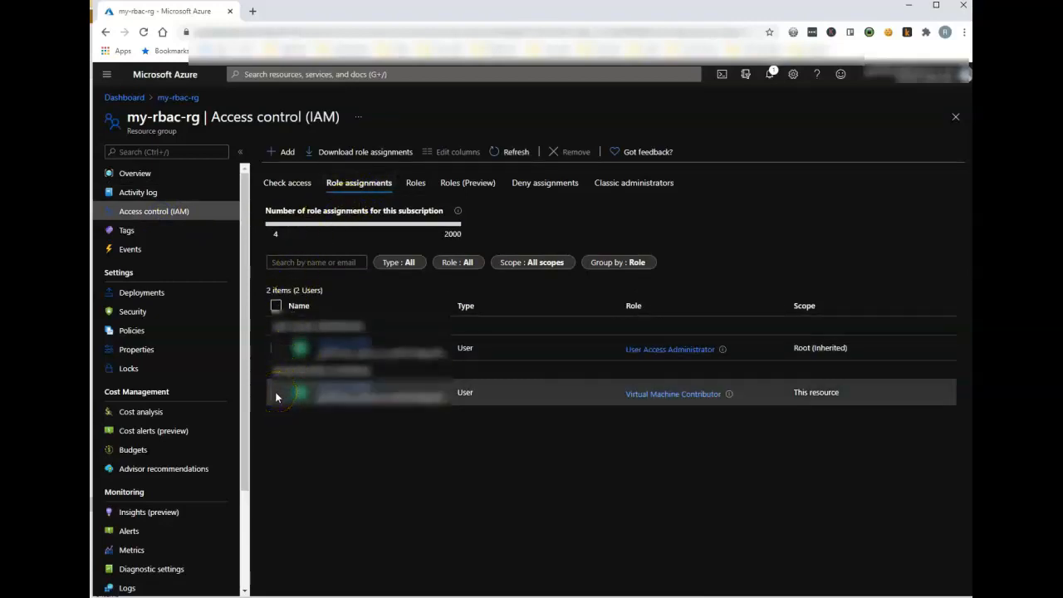
click(278, 392)
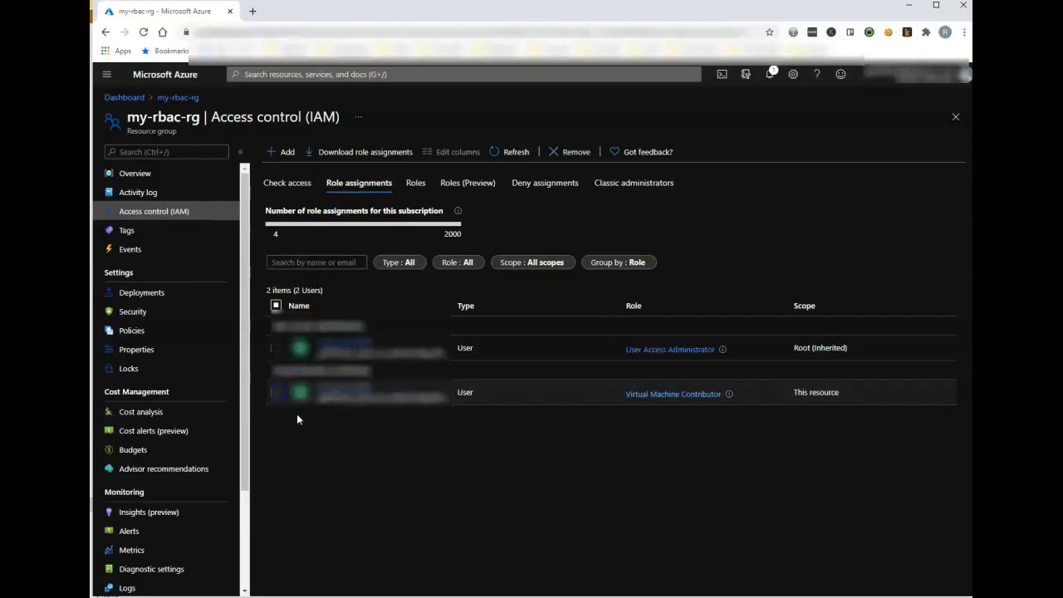
click(575, 153)
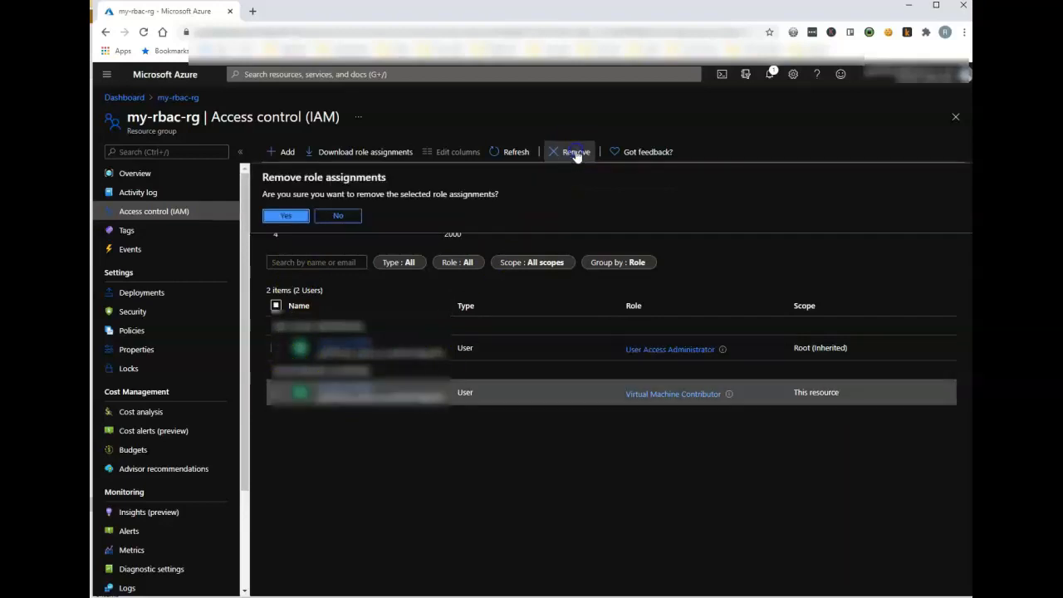
click(286, 216)
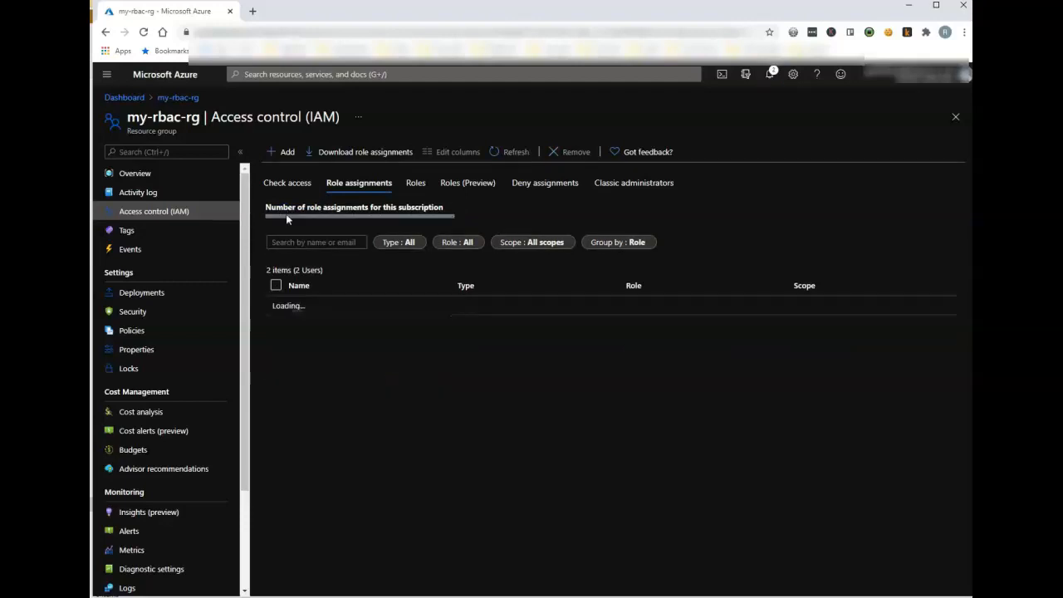
Step: Delete the my-rbac-rg resource group, entering its name my-rbac-rg as confirmation
click(181, 177)
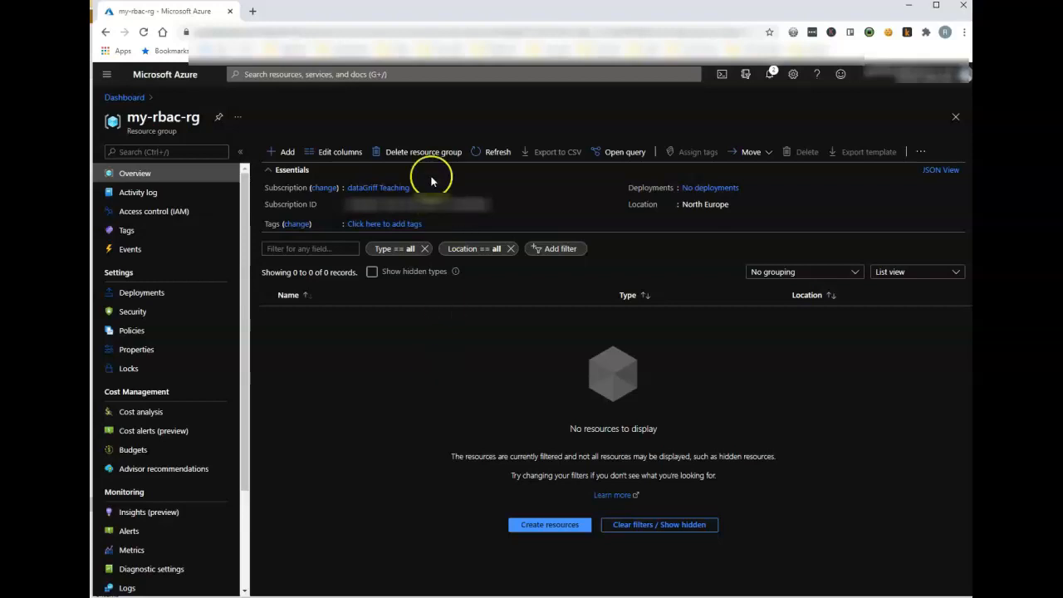
click(416, 150)
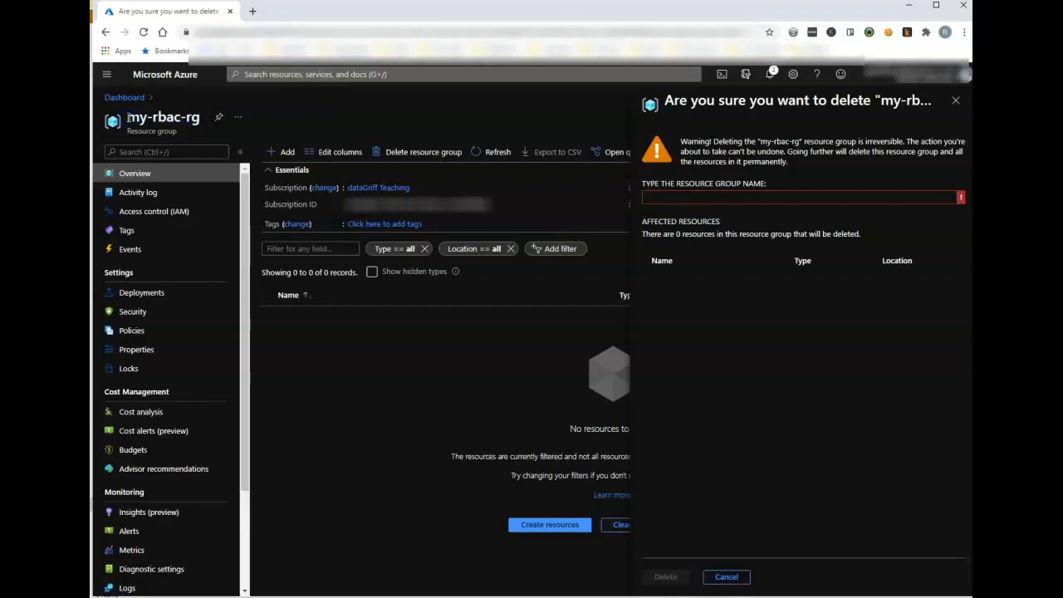
drag(129, 119, 206, 118)
key(ctrl+c)
click(678, 198)
key(ctrl+v)
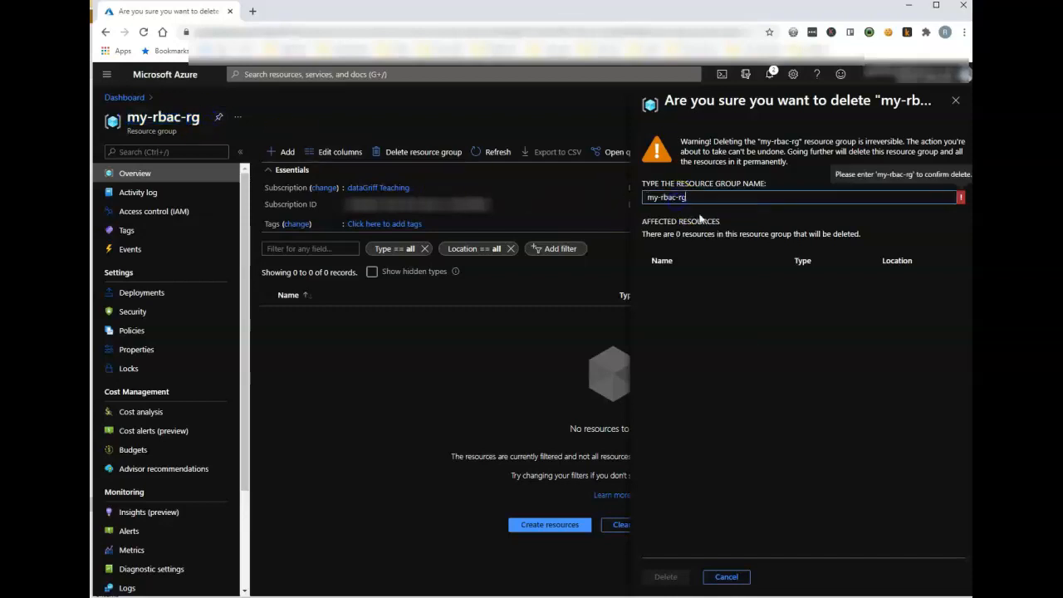
click(677, 575)
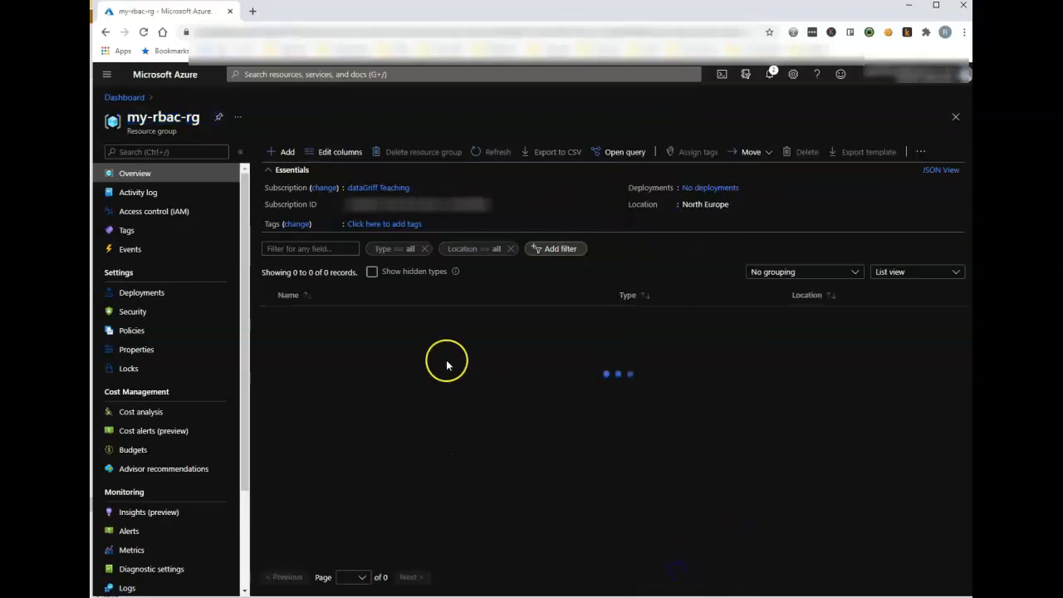